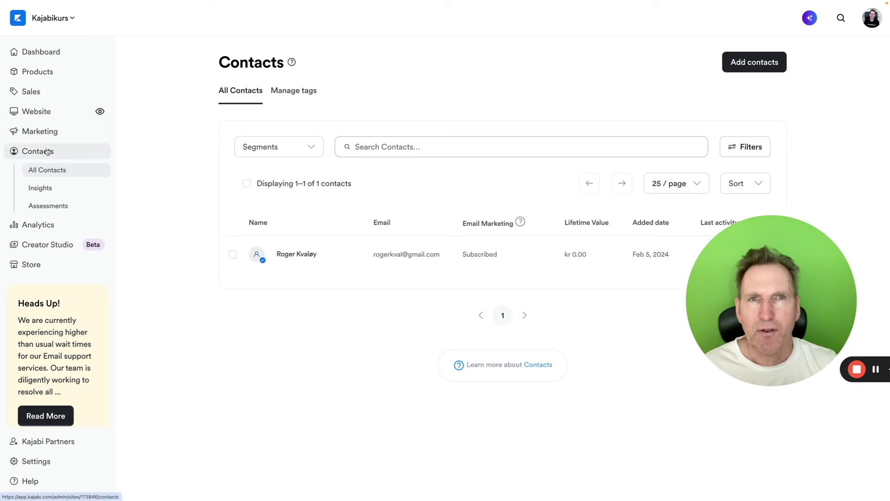
Step: Start adding a single contact and fill in the first name, last name and email address
click(750, 69)
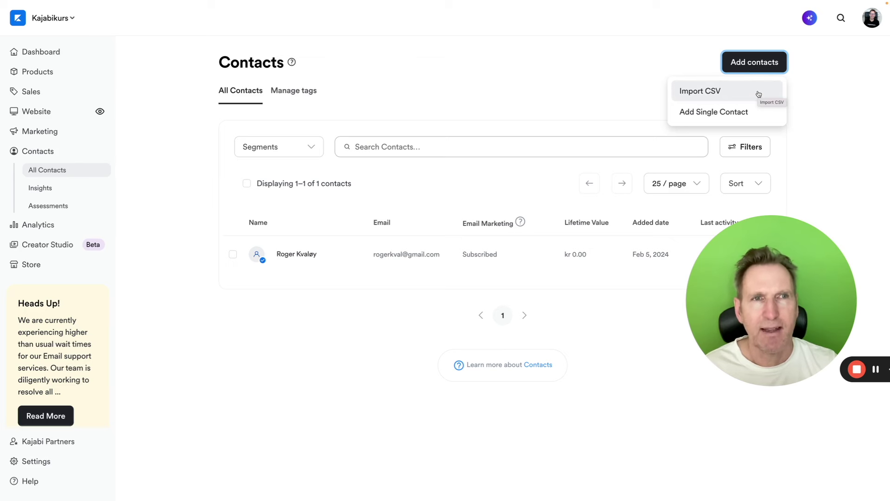
click(725, 117)
click(435, 118)
text(Roger)
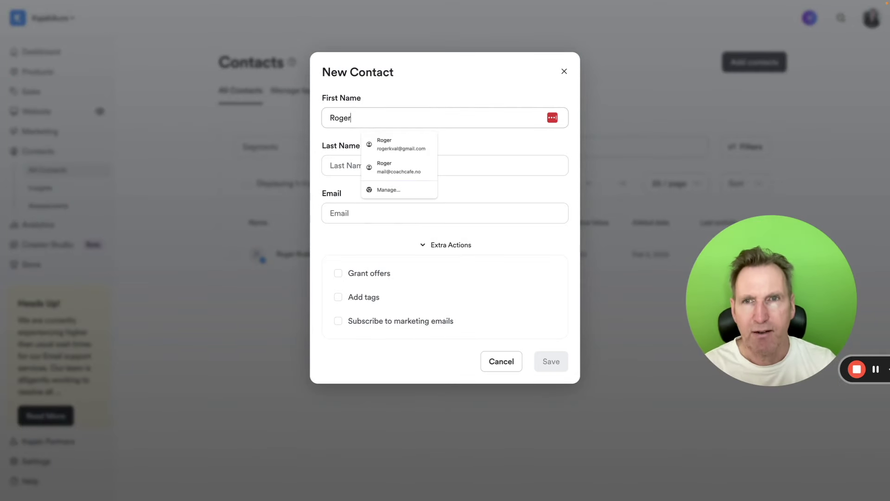
key(Tab)
text(Test)
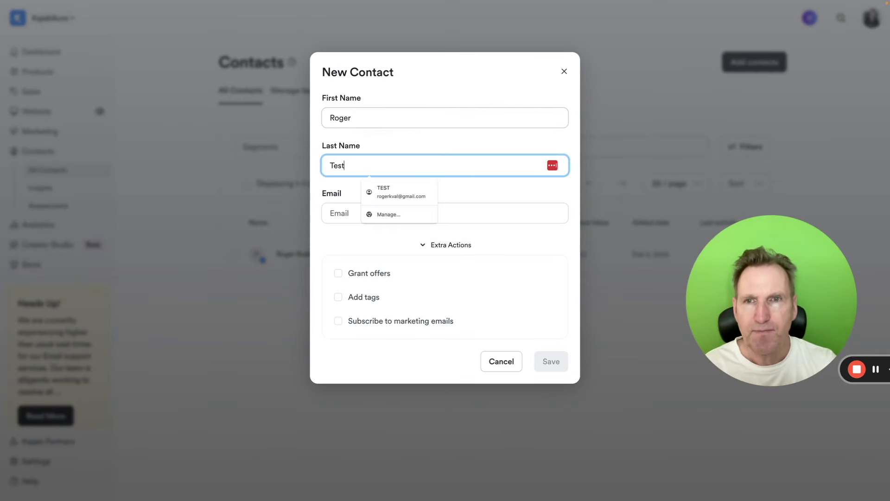
text(1)
click(367, 212)
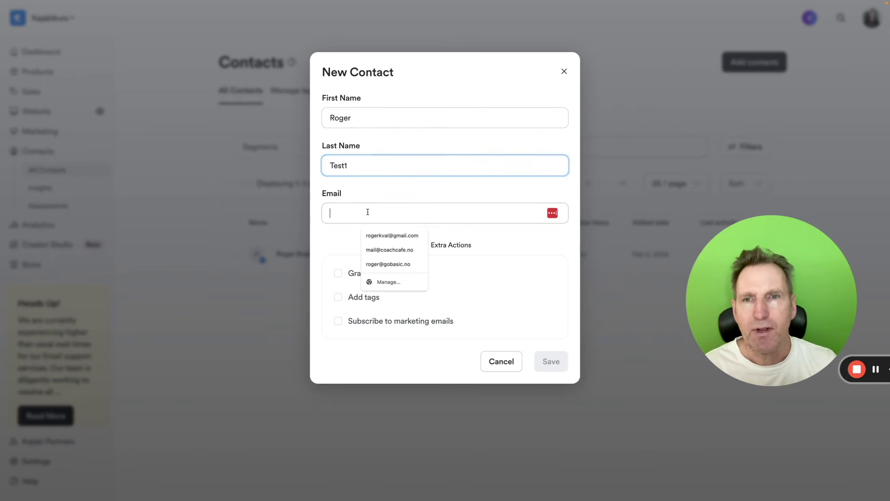
key(ctrl+v)
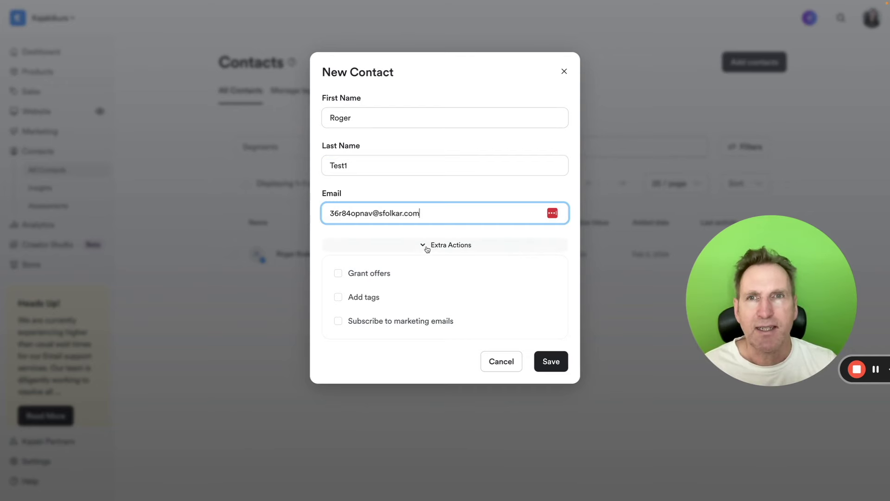
click(338, 273)
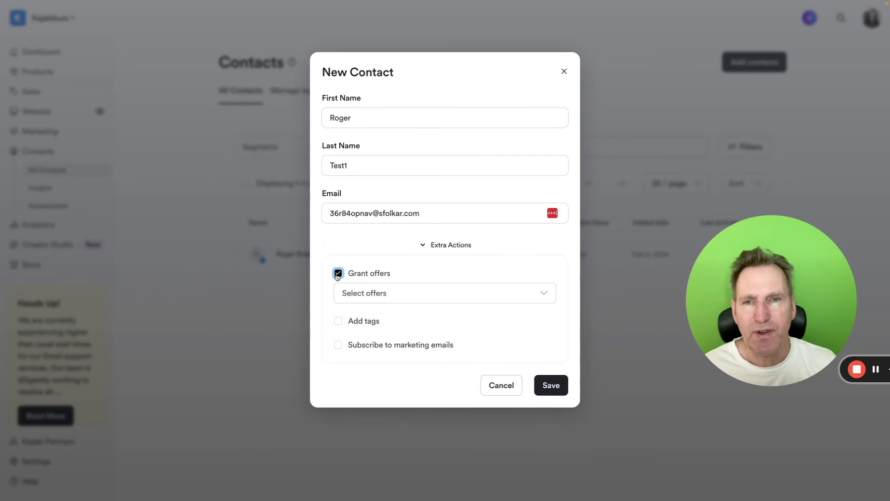
click(338, 273)
click(337, 297)
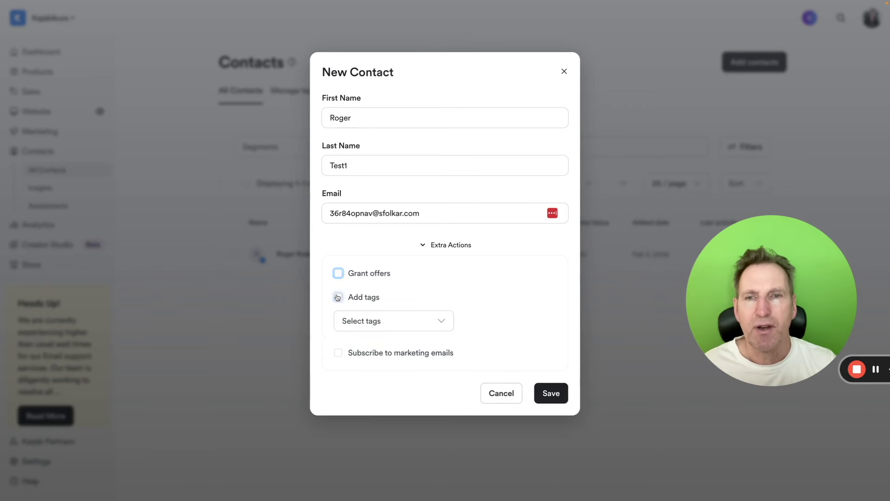
click(338, 297)
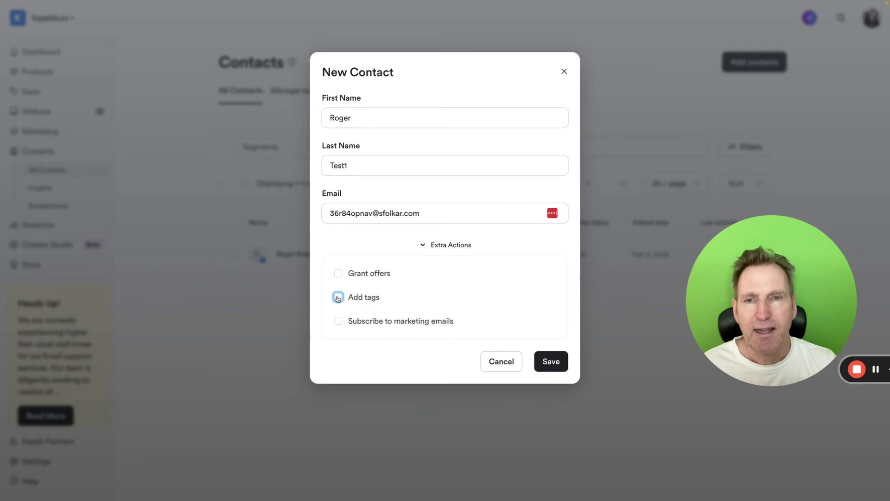
Step: Subscribe the new contact to marketing emails, save it and return to the list of all contacts
click(338, 322)
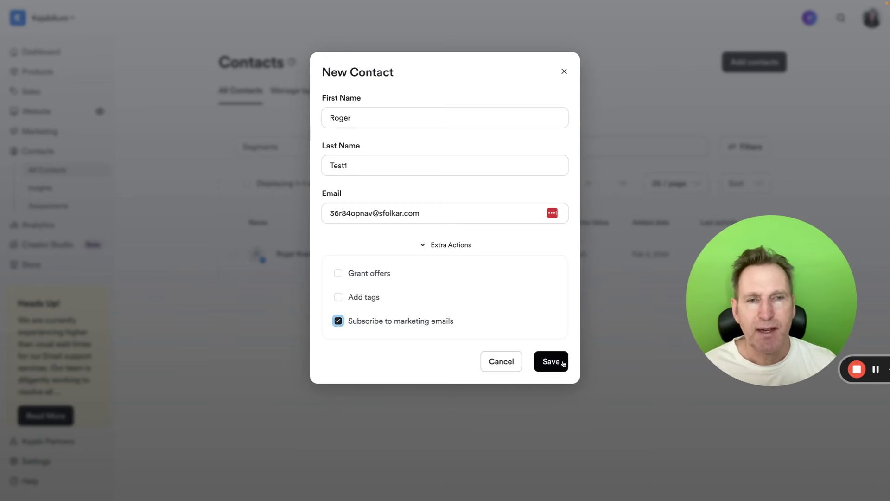
click(551, 360)
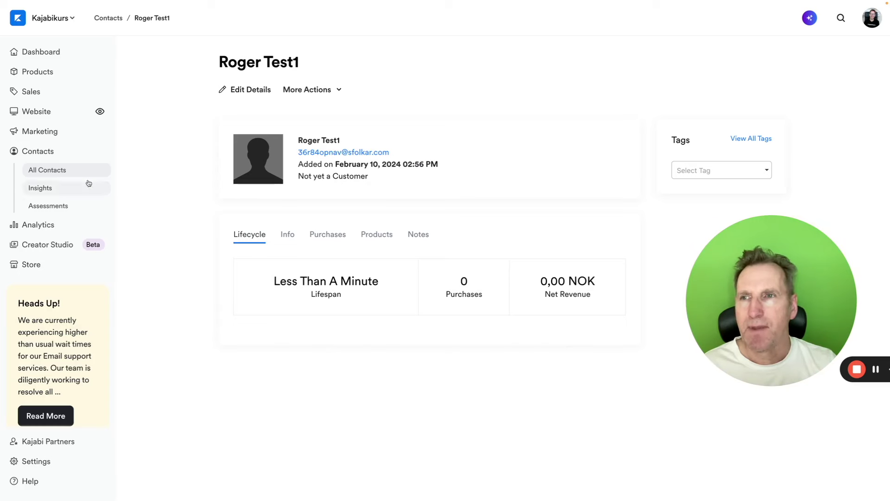
click(65, 170)
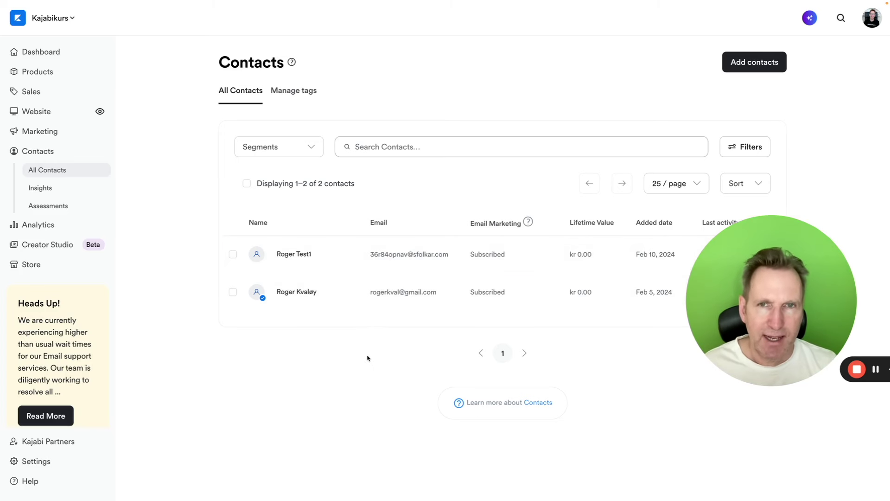
Step: Switch to the Kajabi_import_test spreadsheet in Google Sheets and select the test contacts' names and email addresses
click(745, 64)
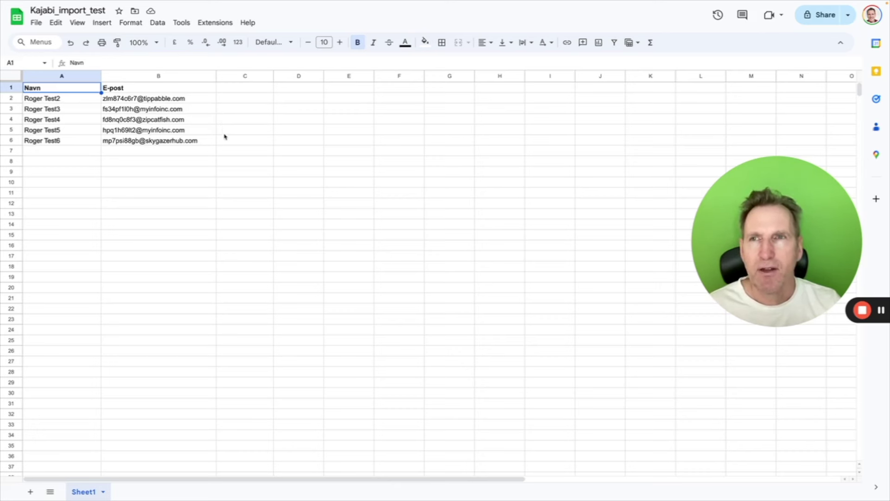
drag(67, 92, 180, 140)
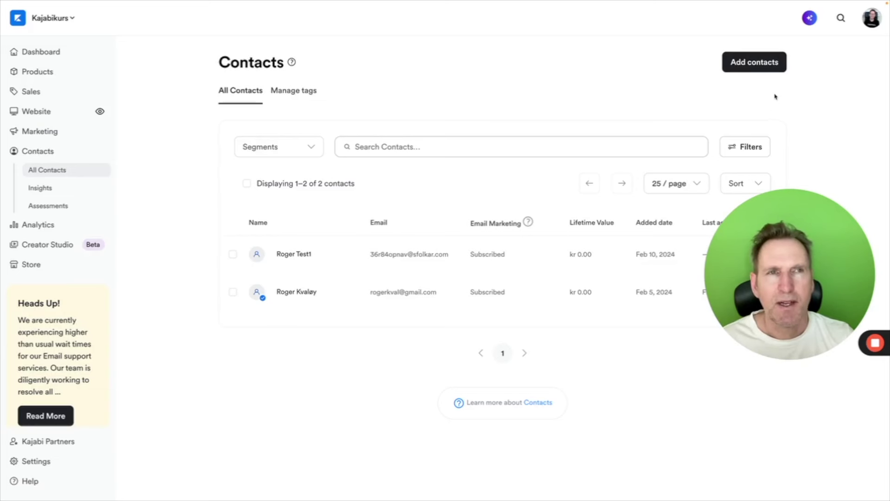
Step: Switch back to Kajabi and start a CSV contact import with the Copy/paste from file method
click(754, 62)
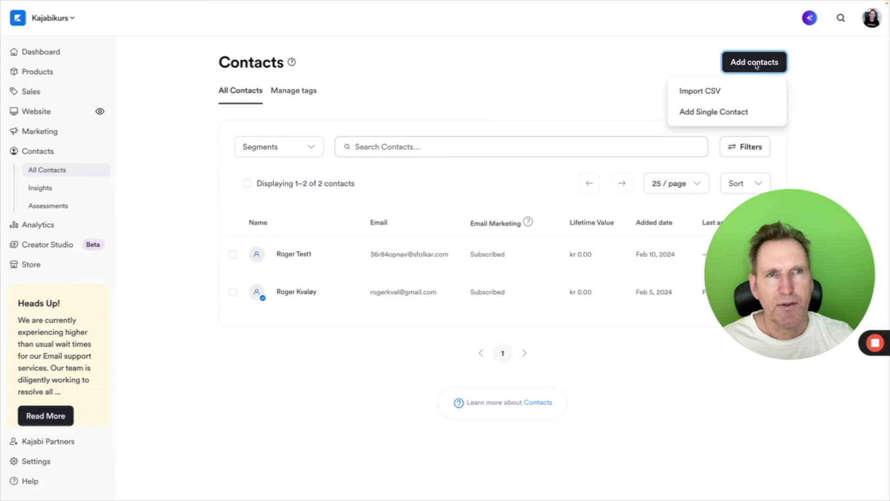
click(714, 93)
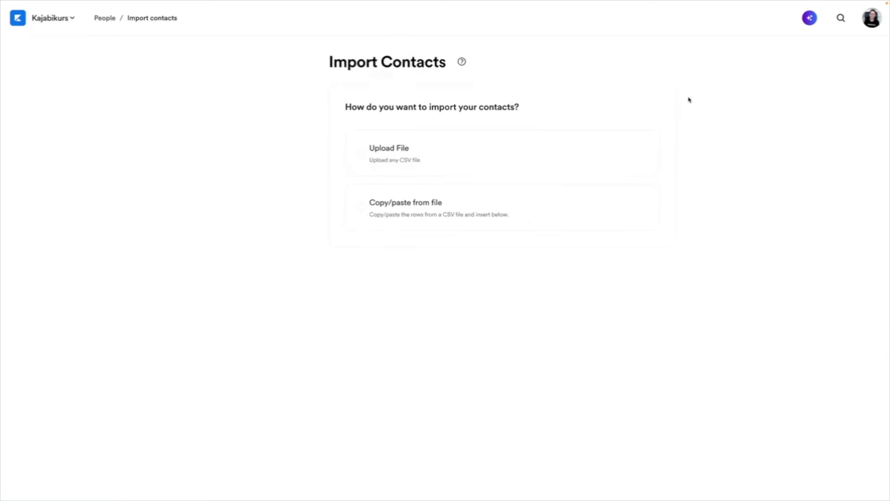
click(367, 158)
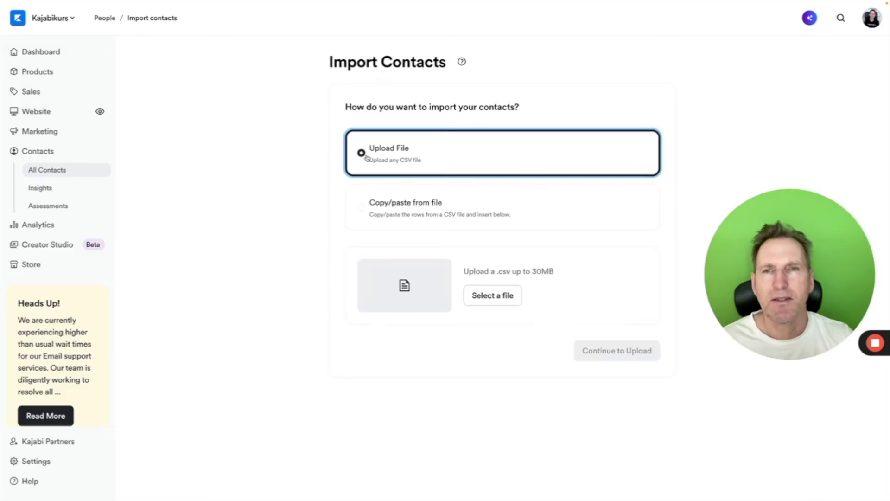
click(363, 210)
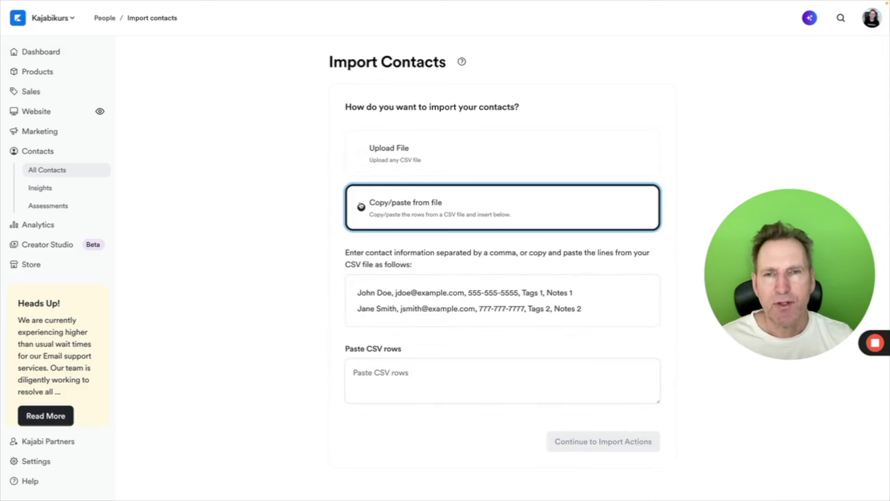
Step: Paste the comma-separated rows of test contact names and emails and continue to the column mapping
click(366, 368)
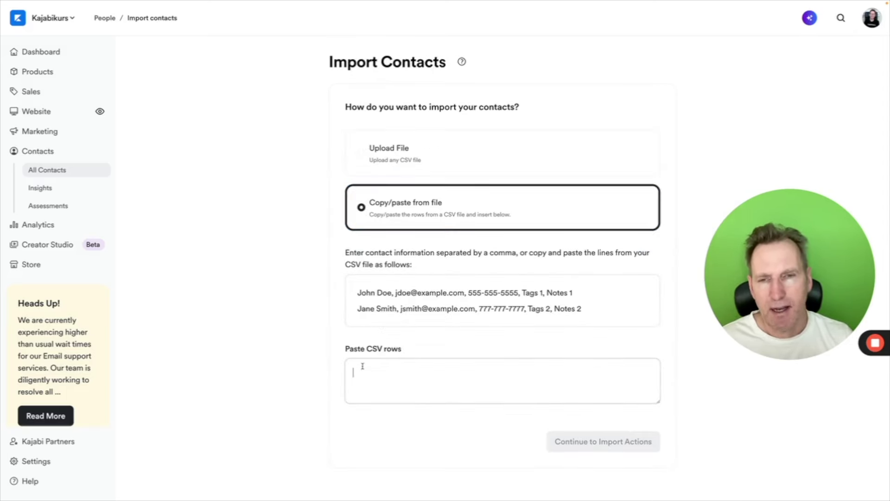
key(ctrl+v)
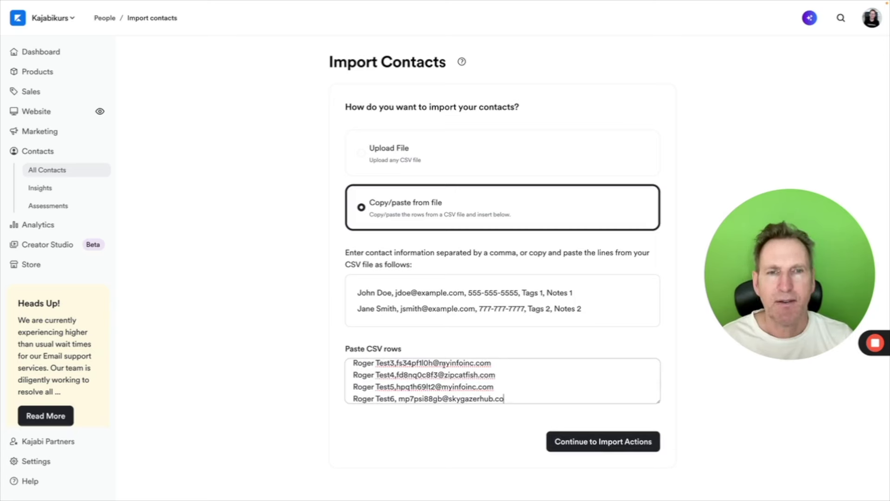
click(444, 364)
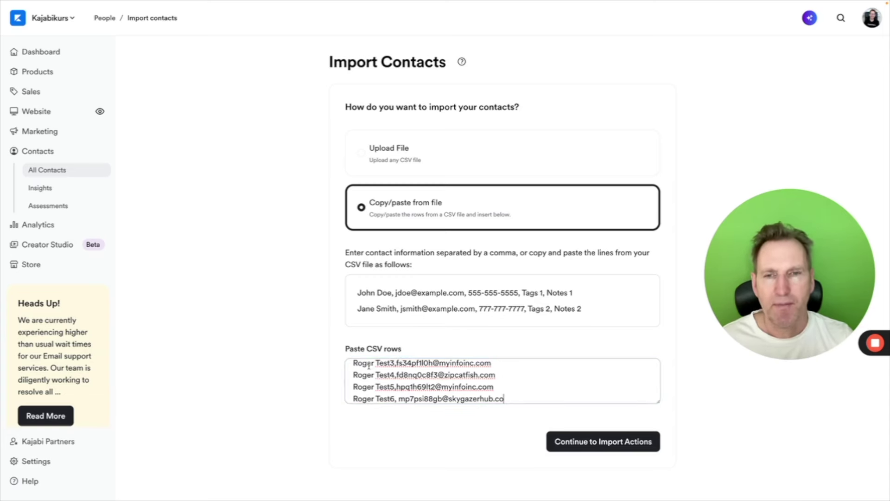
click(584, 442)
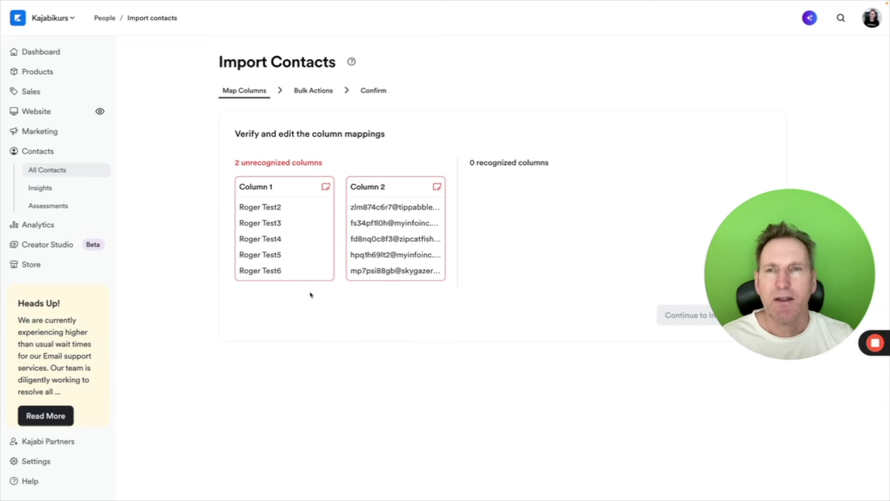
Step: Map Column 1, which holds the contact names, to the existing field Navn
click(325, 186)
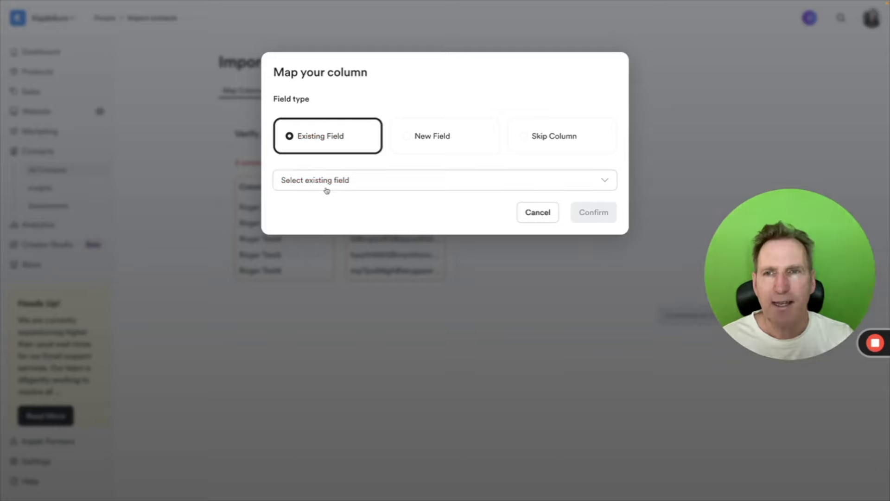
click(362, 184)
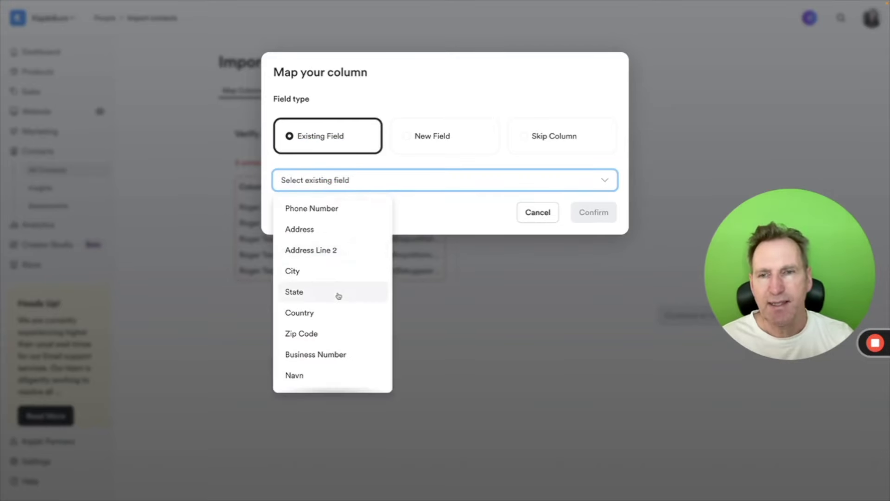
scroll(336, 301, down, 1)
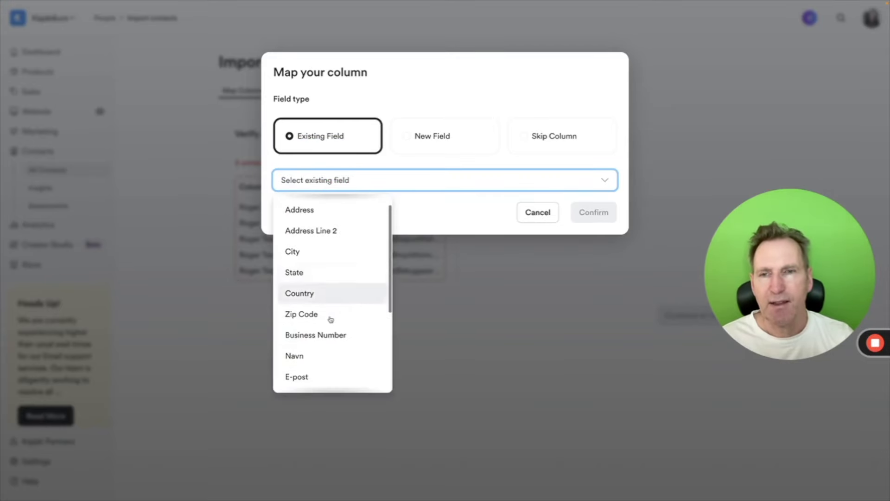
click(306, 356)
key(Return)
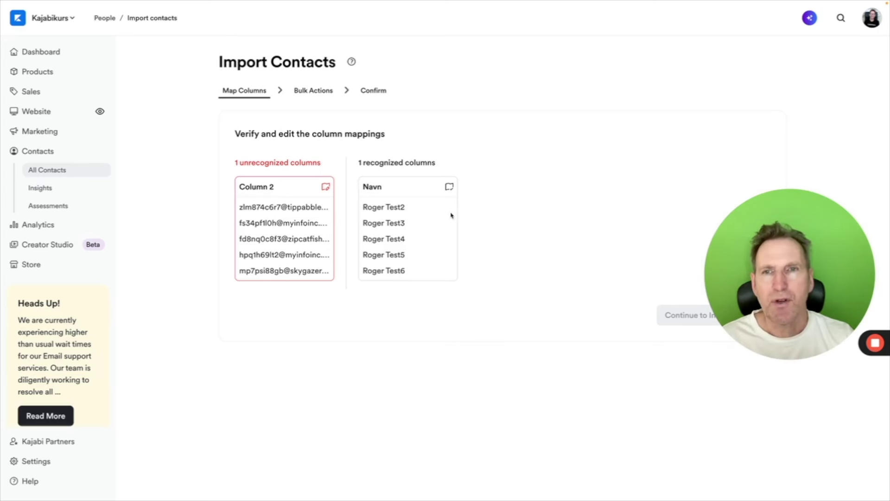
Step: Map Column 2, which holds the email addresses, to the existing field E-post
click(325, 187)
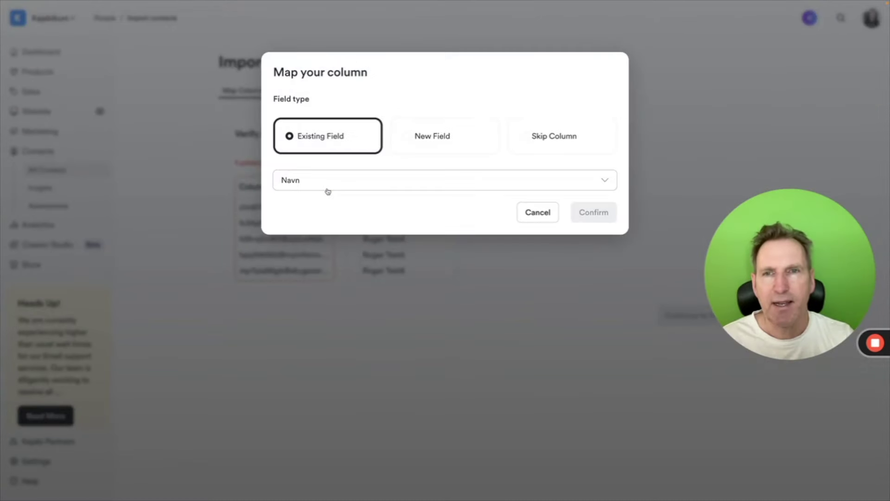
click(360, 179)
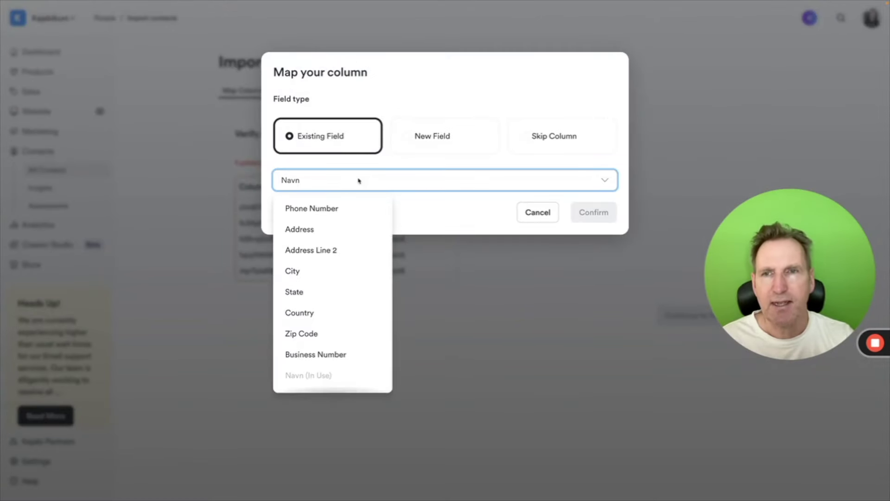
scroll(338, 264, down, 1)
scroll(338, 270, down, 2)
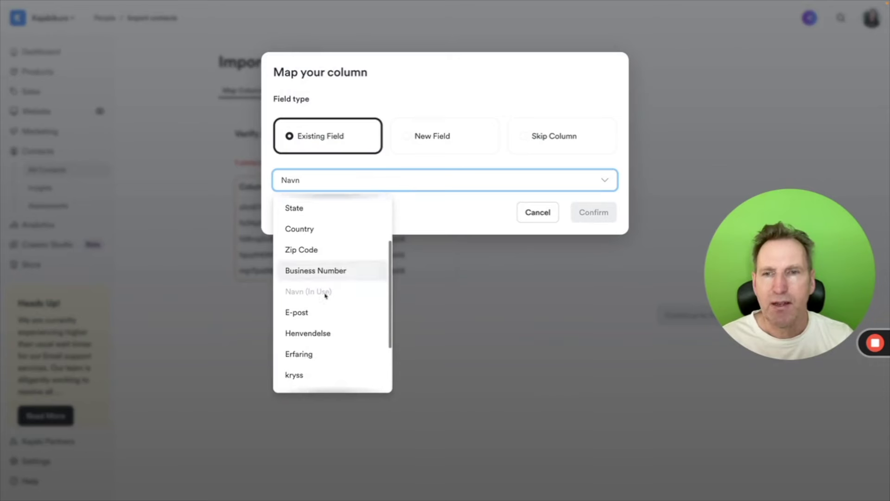
click(316, 318)
click(593, 212)
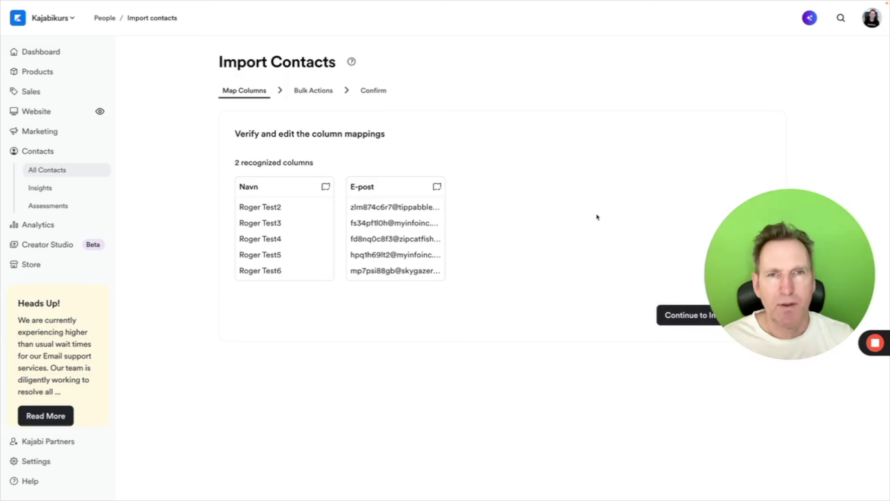
Step: Subscribe all imported contacts to marketing emails, confirm the import and reload the list of all contacts
click(674, 320)
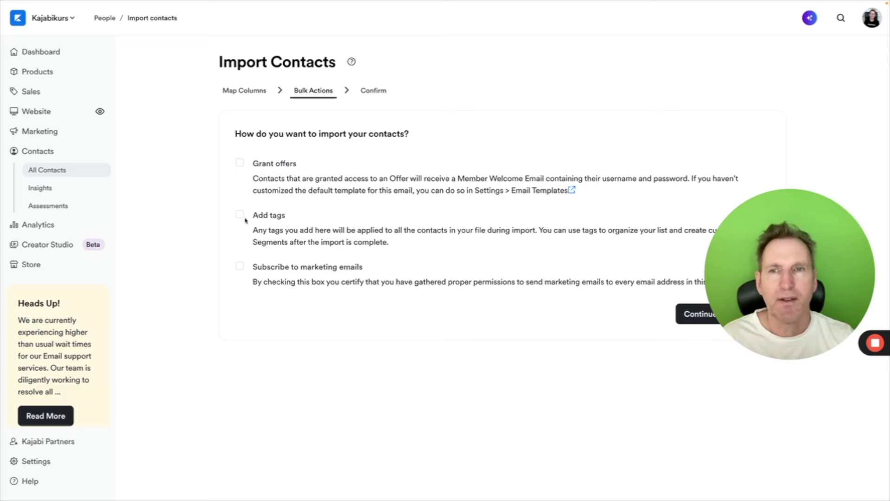
click(239, 265)
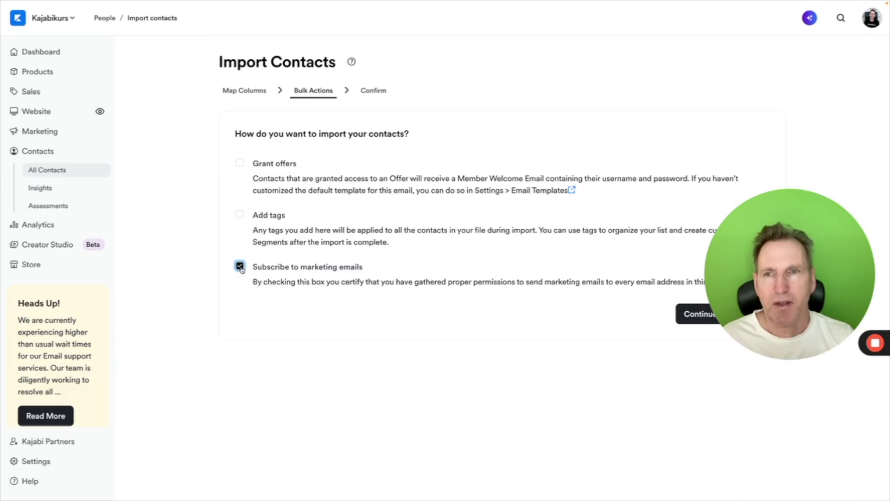
click(688, 313)
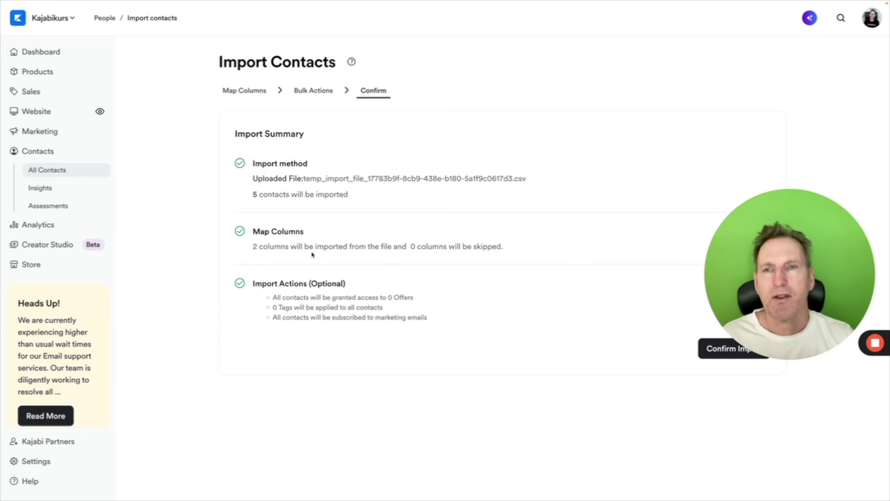
click(720, 353)
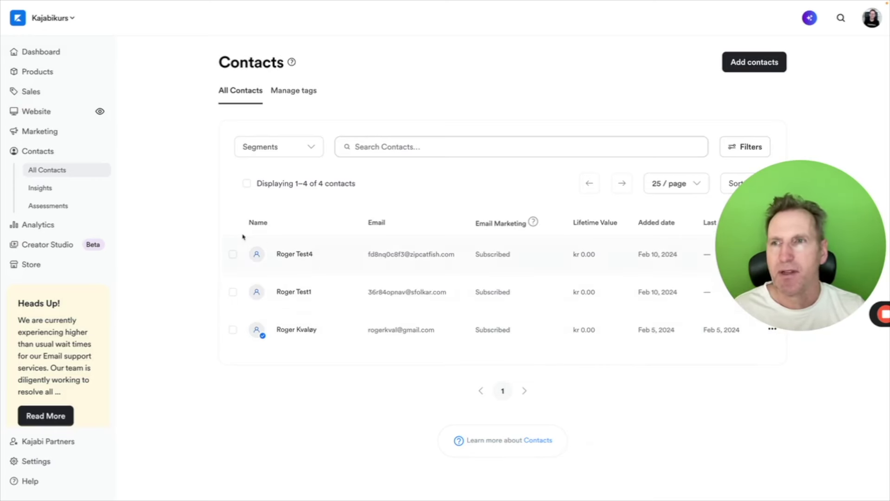
click(56, 173)
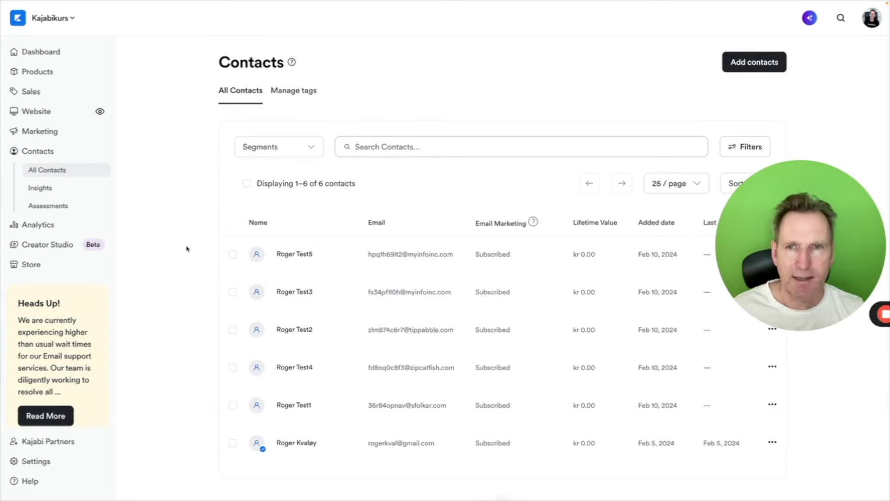
Step: Select the five imported test contacts, Test1 through Test5, and delete them from the contact list in bulk
click(232, 254)
click(232, 292)
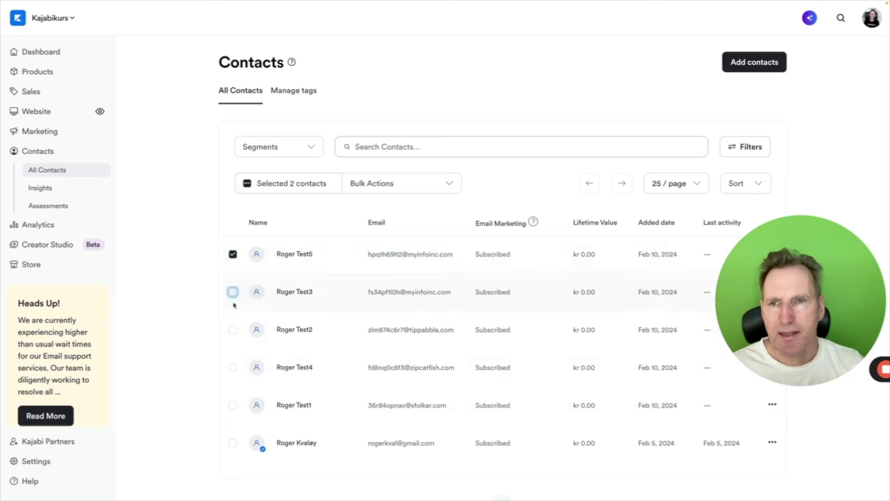
click(233, 330)
click(233, 367)
click(233, 405)
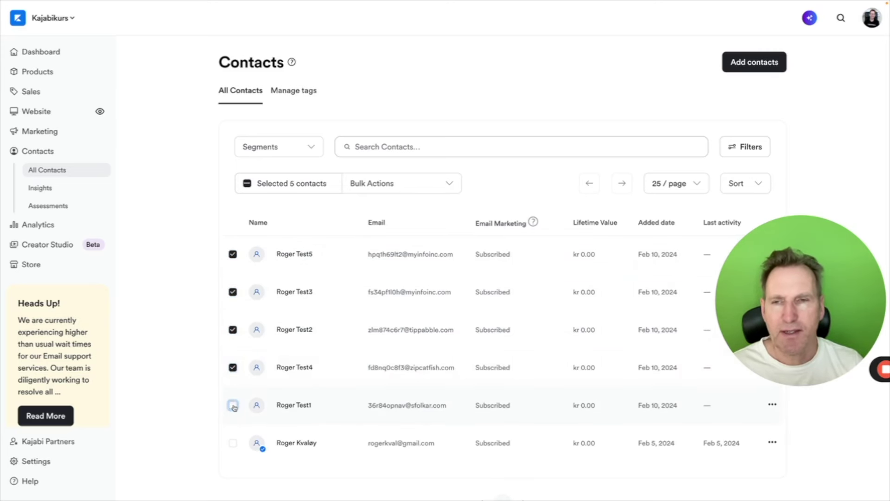
click(454, 185)
scroll(399, 324, down, 3)
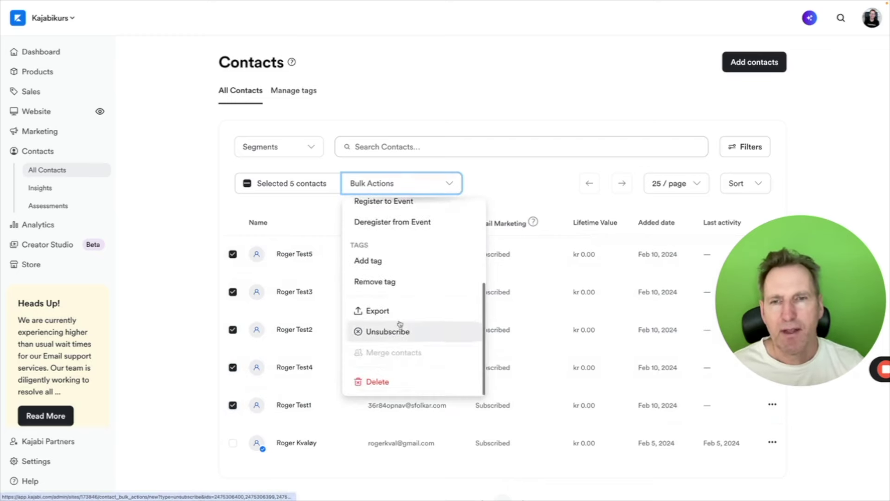
click(377, 381)
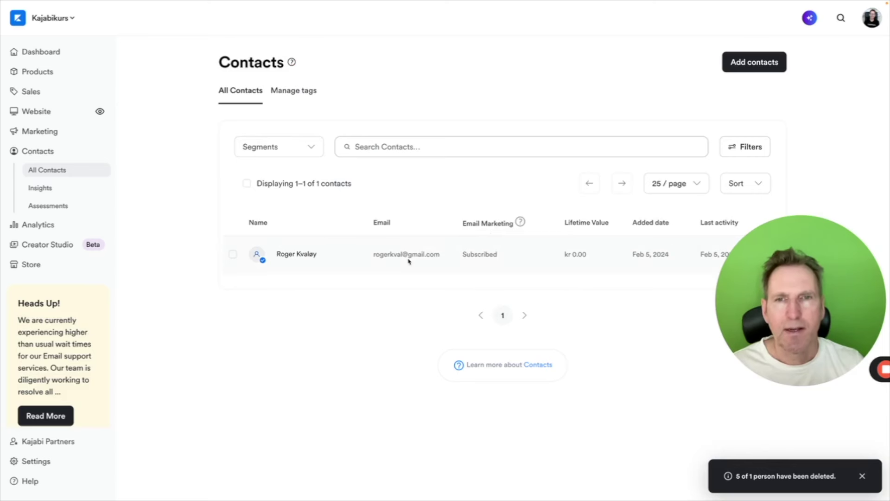
Step: Start a CSV import by file upload with Kajabi_import_test - Sheet1.csv and continue to the column mapping
click(756, 66)
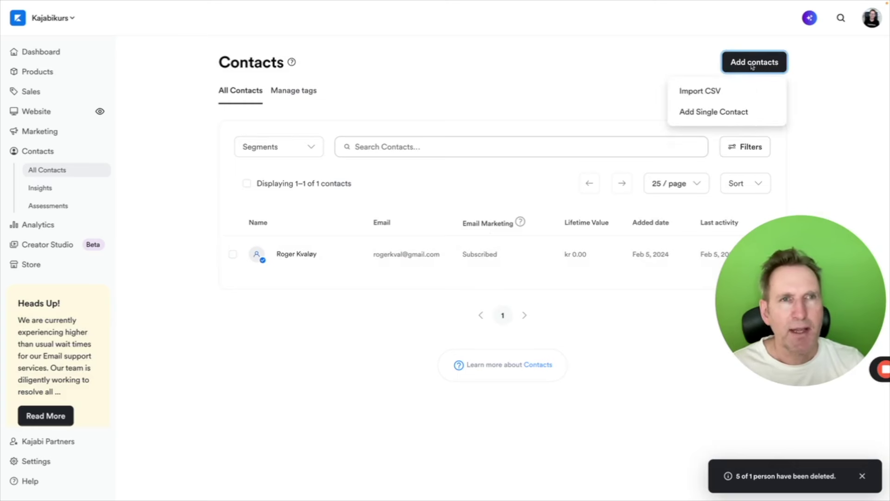
click(711, 90)
click(367, 157)
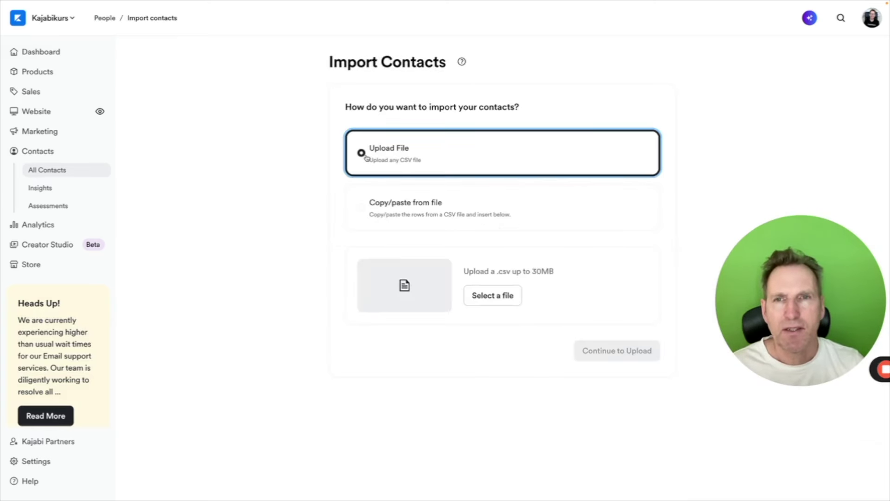
click(495, 296)
double_click(403, 147)
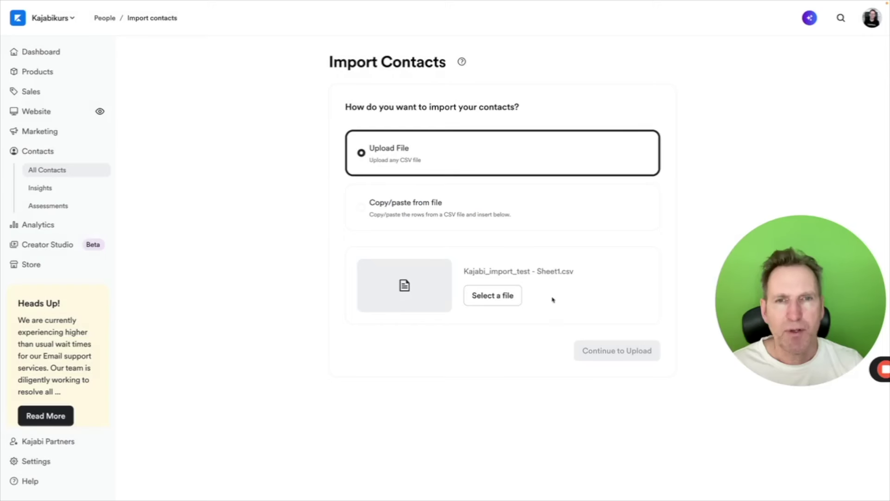
click(595, 350)
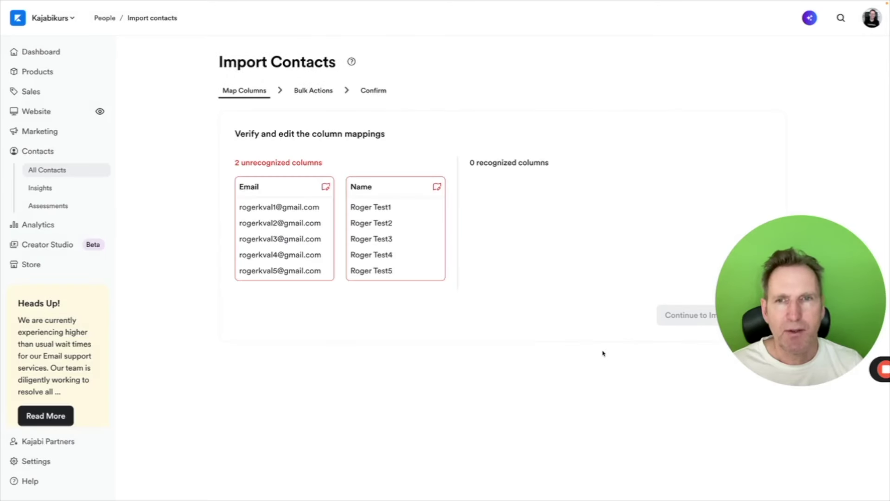
Step: Map the Email column of the uploaded file to the existing field E-post
click(326, 187)
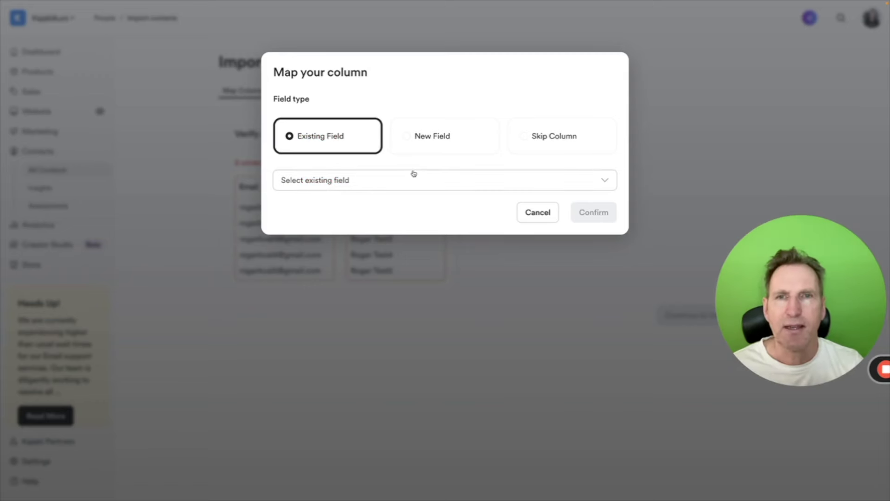
click(401, 190)
scroll(341, 333, down, 2)
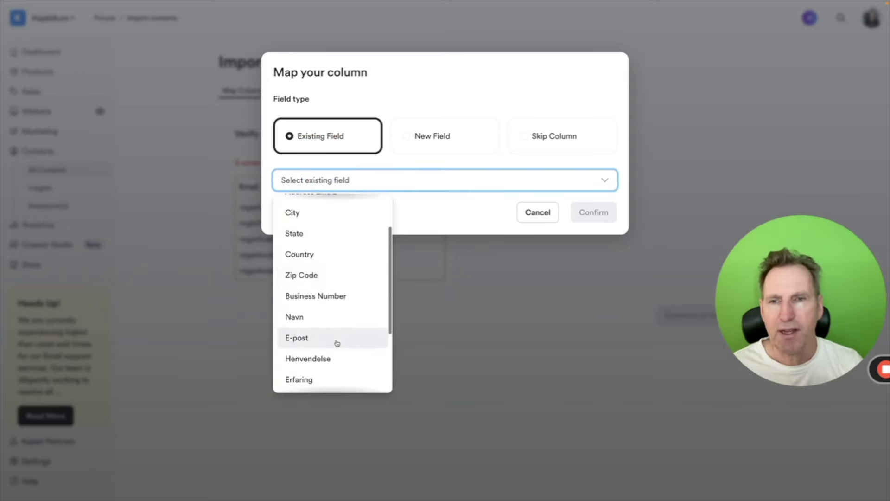
click(325, 340)
click(587, 217)
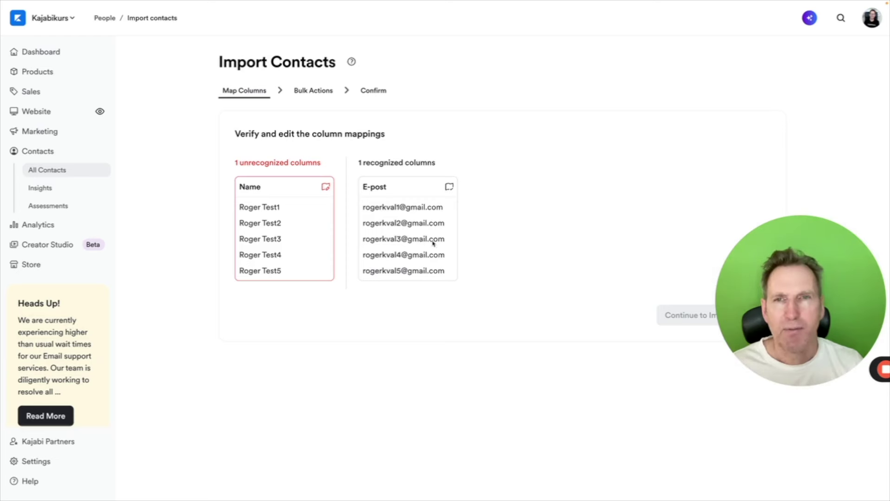
Step: Map the Name column to the existing field Navn and continue to the import's bulk actions
click(325, 187)
click(354, 181)
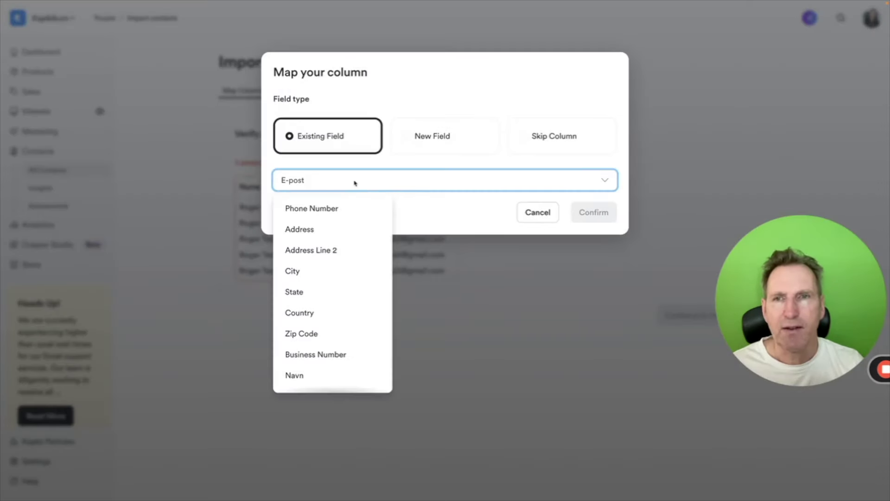
click(518, 294)
click(688, 314)
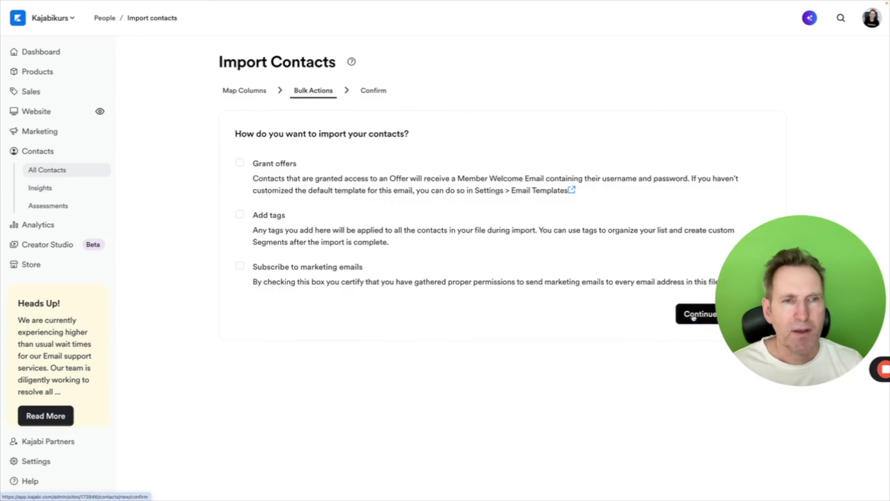
Step: Subscribe the contacts from the uploaded file to marketing emails, confirm the import and refresh the All Contacts list
click(240, 266)
click(686, 319)
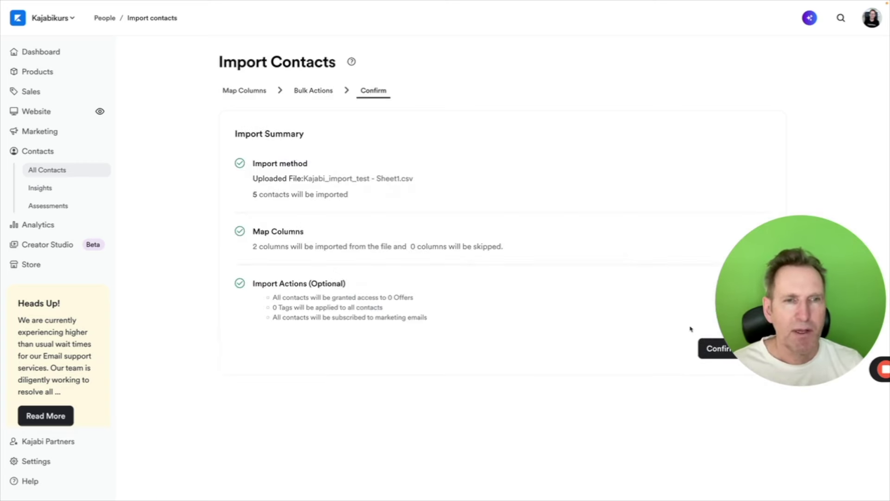
click(705, 351)
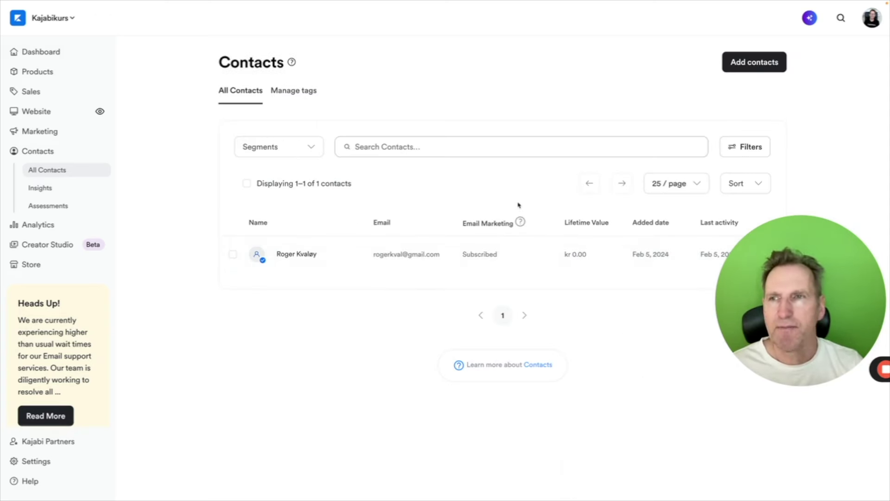
click(64, 173)
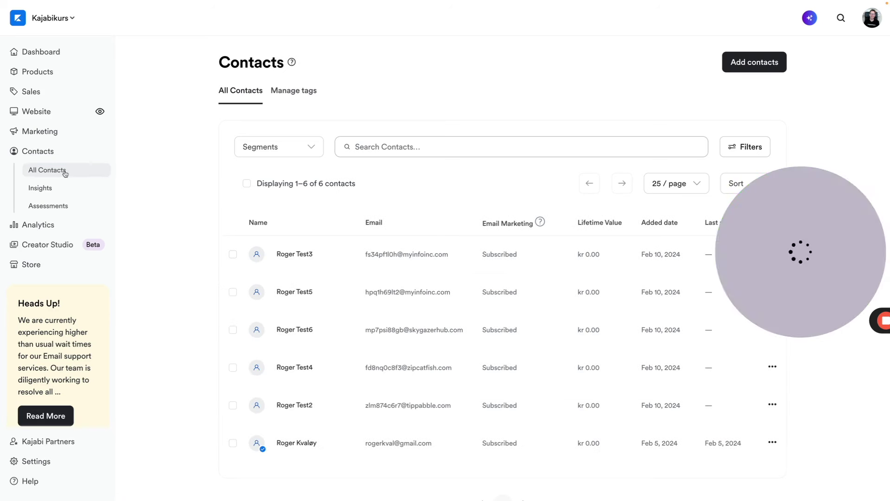